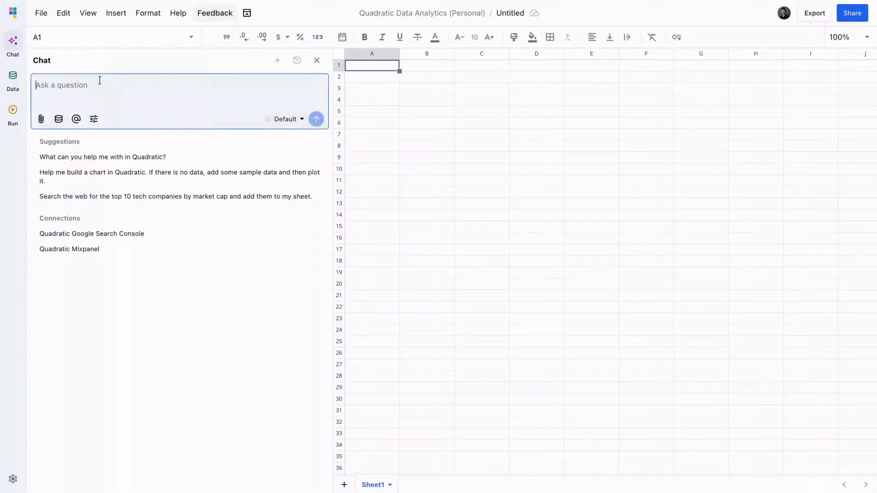
Step: Browse the catalog of new data connections and start an AI-assisted setup with the connect-to-anything option
left_click(13, 76)
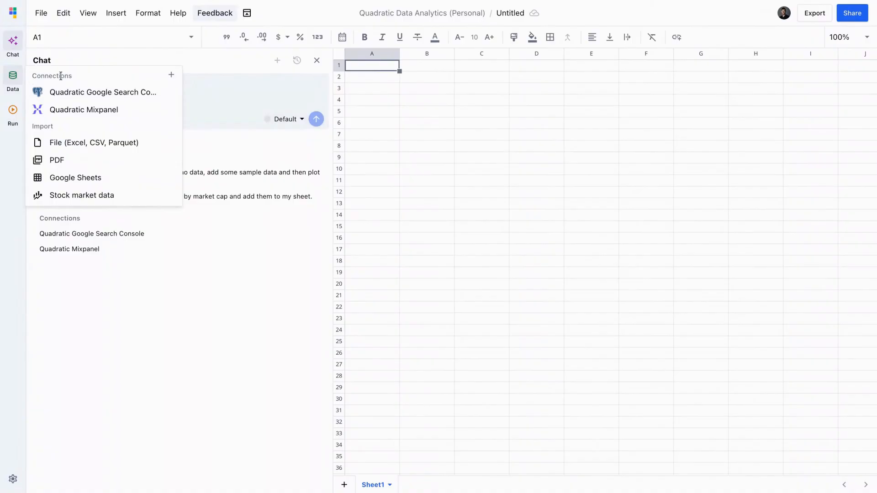
left_click(169, 76)
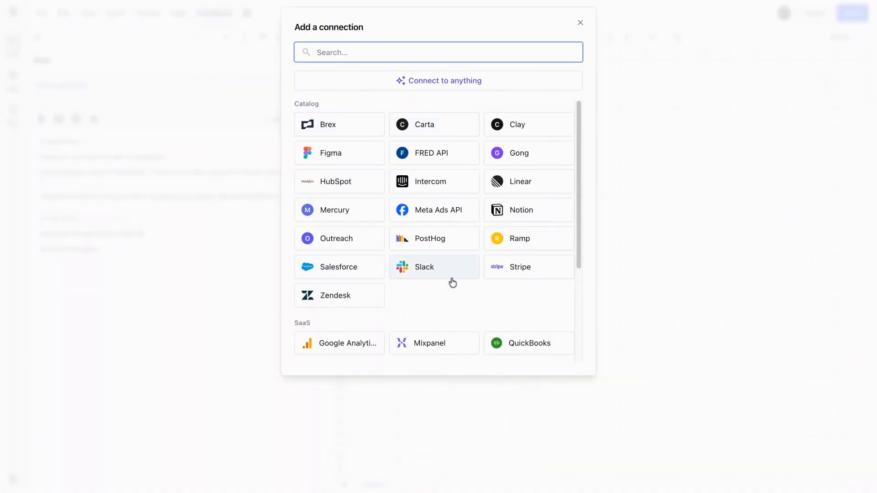
scroll(452, 281, "down", 2)
scroll(452, 282, "down", 1)
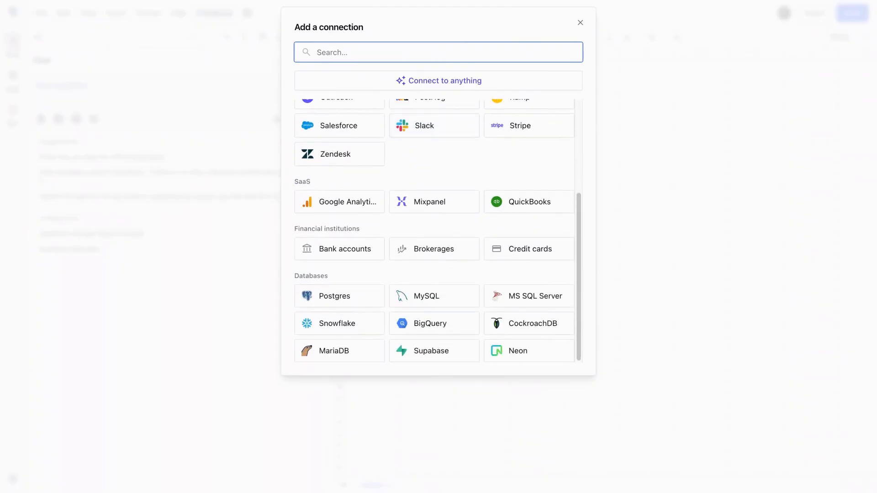
scroll(466, 137, "up", 3)
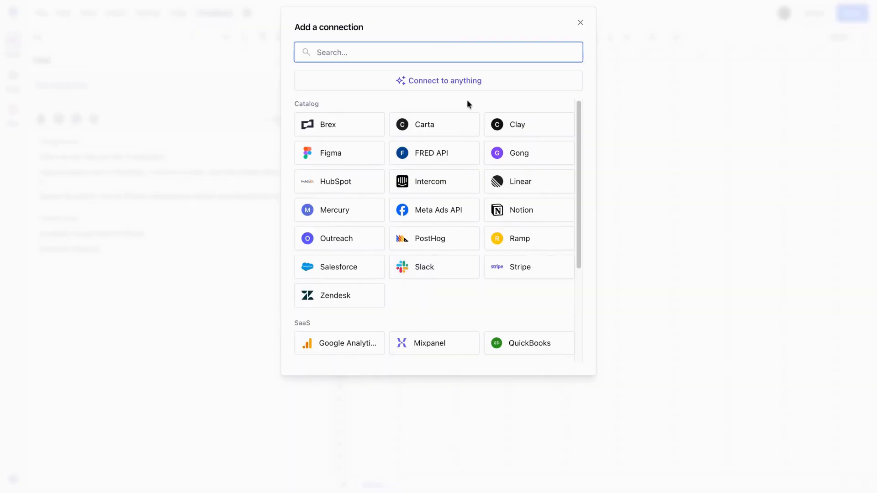
left_click(475, 86)
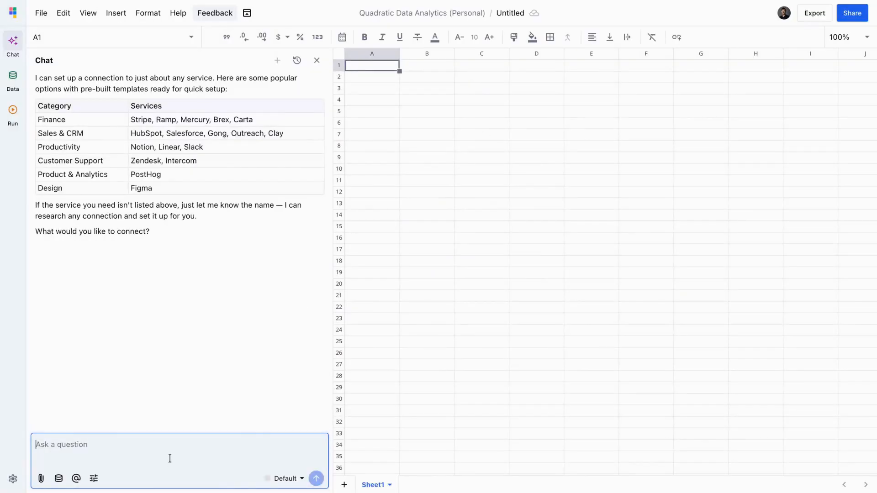
Step: Request a Mailchimp connection in the chat and supply us18 as the datacenter prefix
type("Mailchimp")
key("Return")
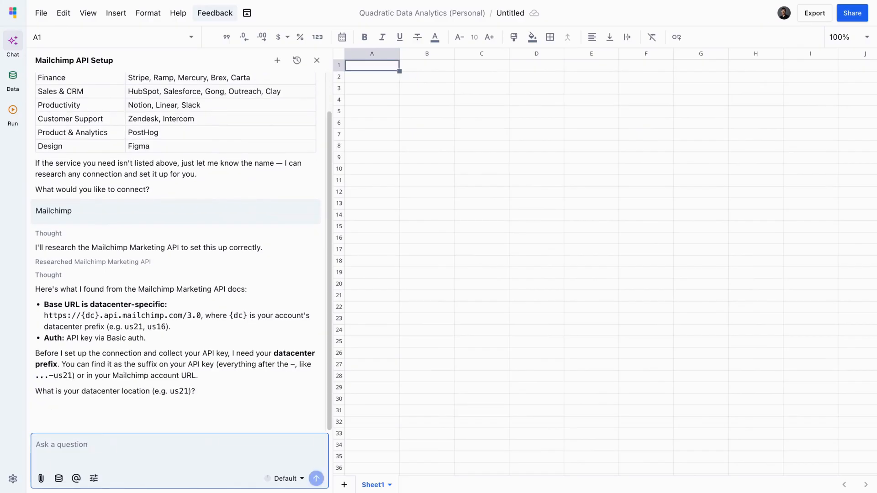
type("us18")
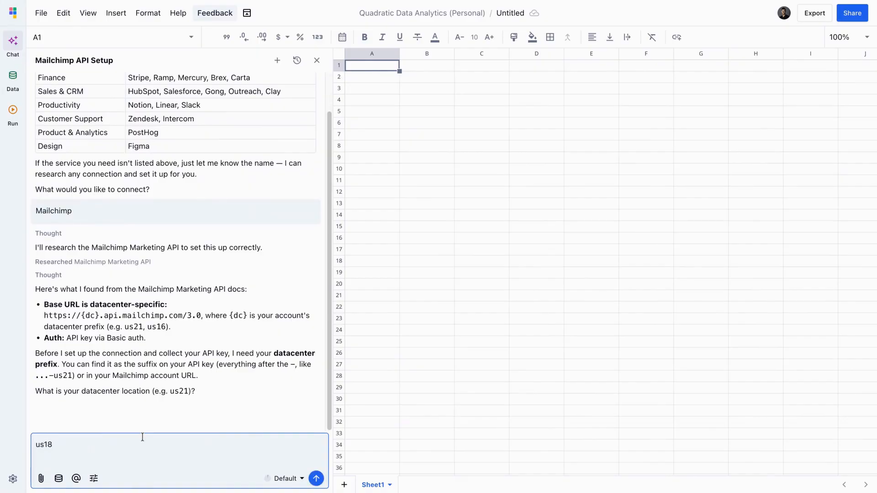
key("Return")
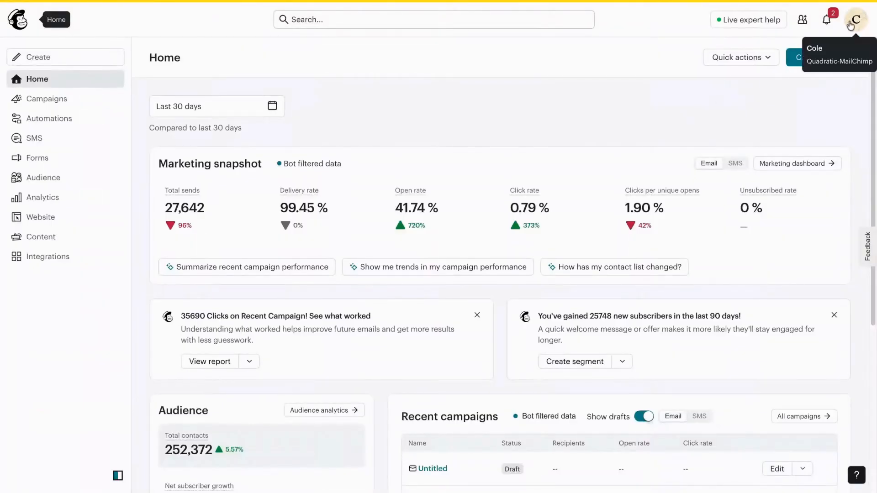
Step: Switch to Mailchimp and open the API keys page from the account profile's extras
left_click(850, 25)
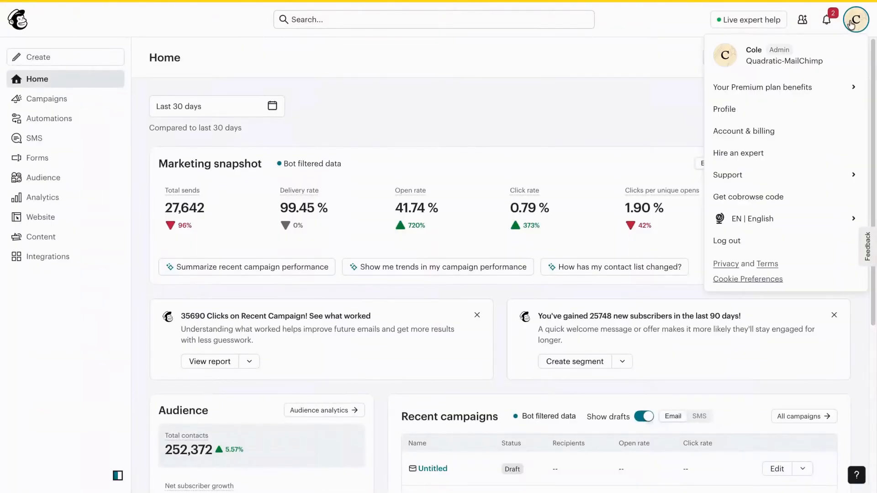
left_click(766, 112)
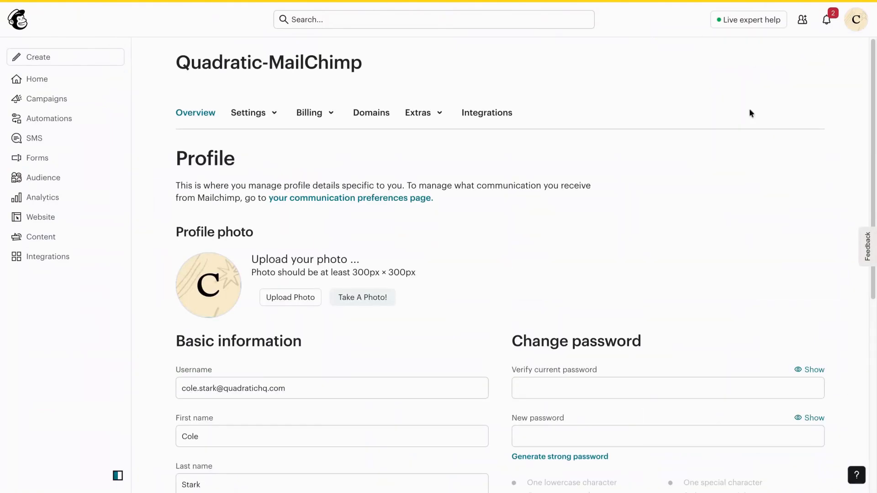
left_click(417, 118)
left_click(441, 175)
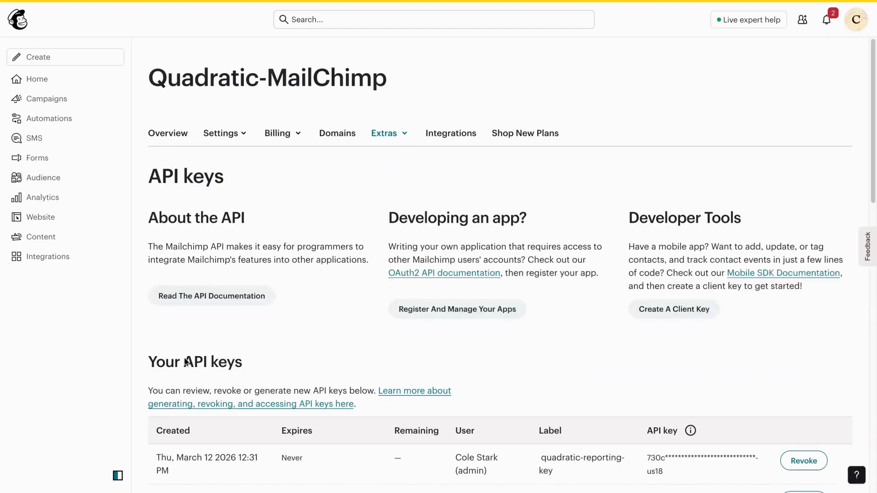
Step: Generate a new Mailchimp API key named Quadratic and copy it to the clipboard
scroll(138, 375, "down", 8)
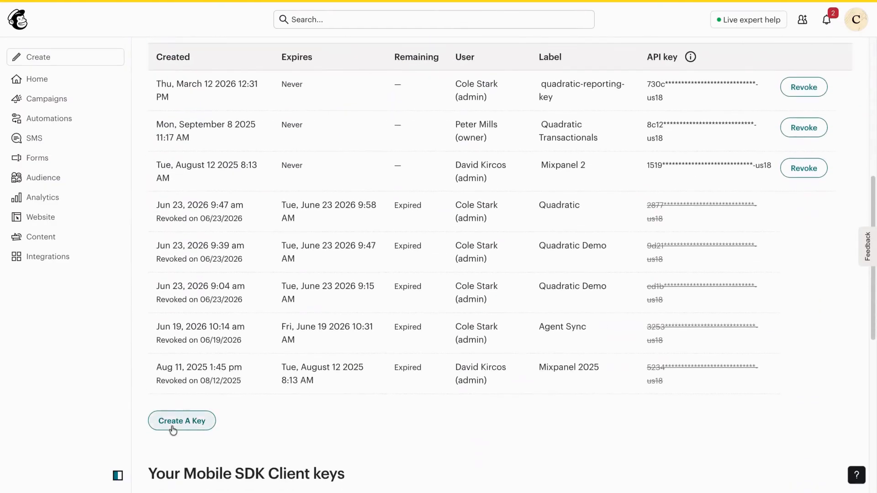
left_click(172, 427)
left_click(243, 289)
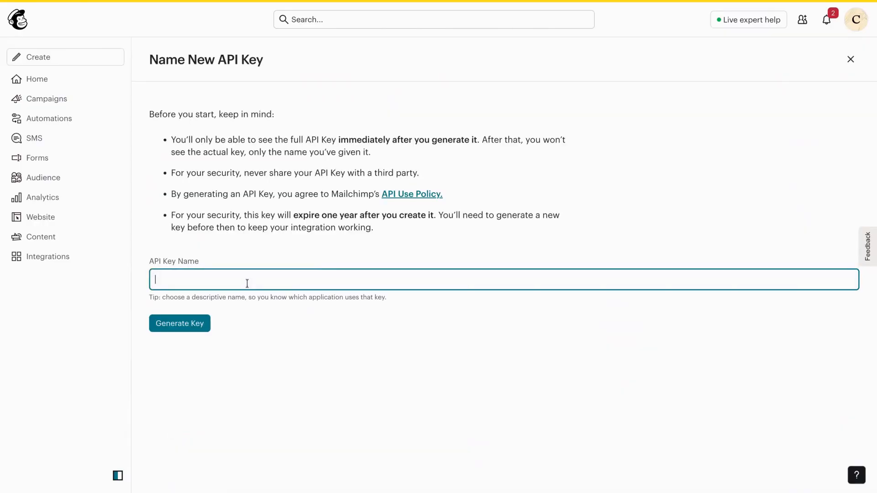
type("Quadratic")
left_click(204, 326)
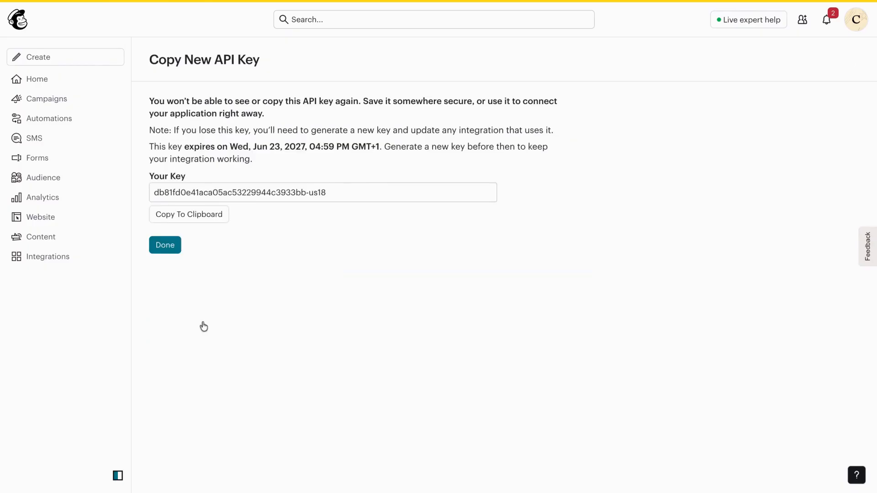
left_click(212, 215)
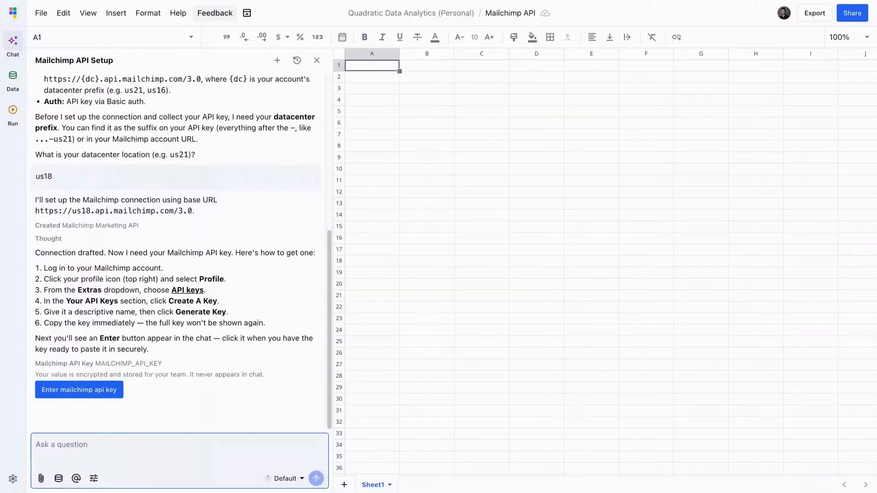
Step: Switch back to Quadratic, paste the Mailchimp API key into the MAILCHIMP_API_KEY secret and save it
left_click(107, 391)
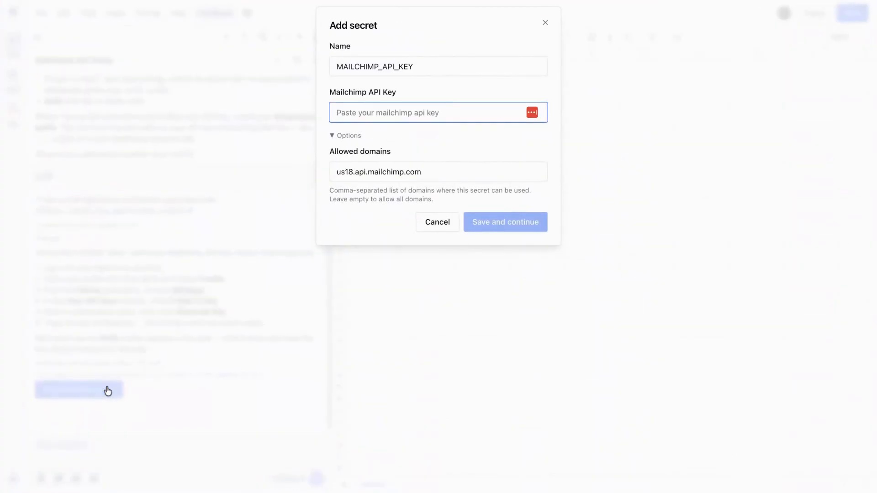
key("ctrl+v")
left_click(498, 232)
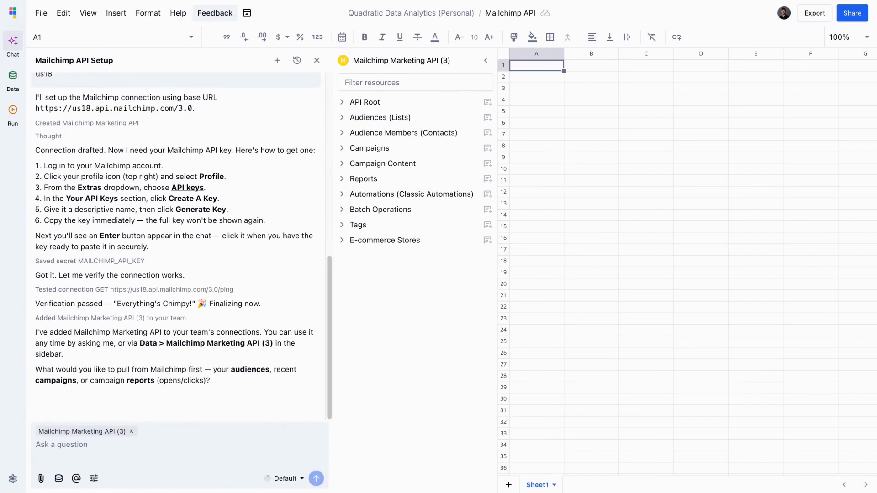
Step: Ask the chat to pull campaign performance for the past 30 days vs the previous period and compare open and click rates
left_click(115, 455)
type("Pull performance of my ")
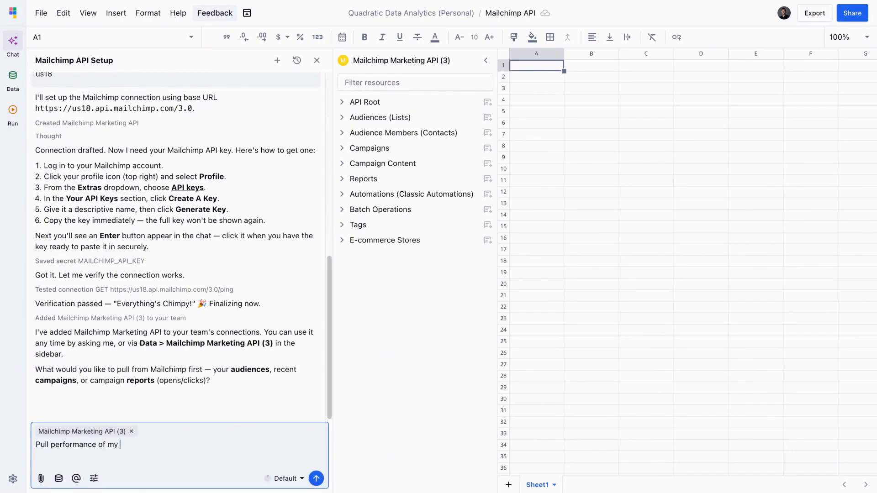
type("campaigns for the past 30 days vs the previo")
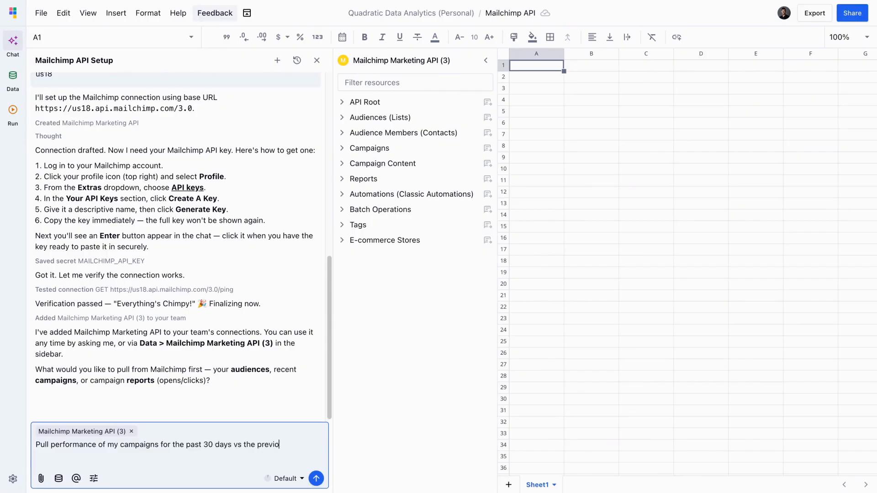
type("us period and compare open and click rates")
key("Return")
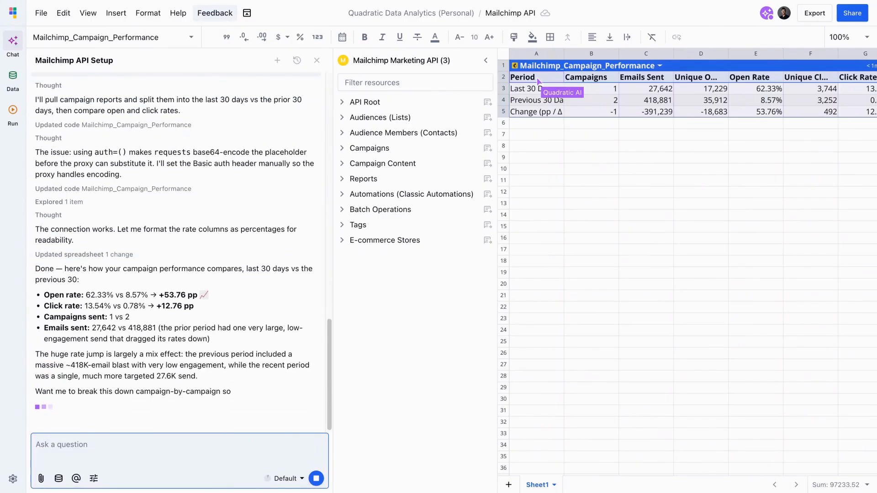
Step: Ask the chat to expand the comparison to the past 90 days vs previous period and chart interesting insights
left_click(86, 457)
type("Expand to the past 90")
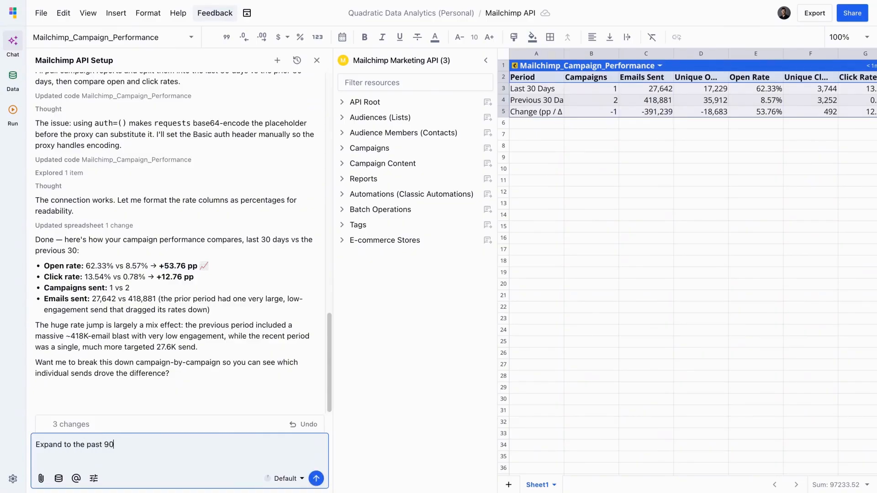
type(" days vs previous period. Chart interestin")
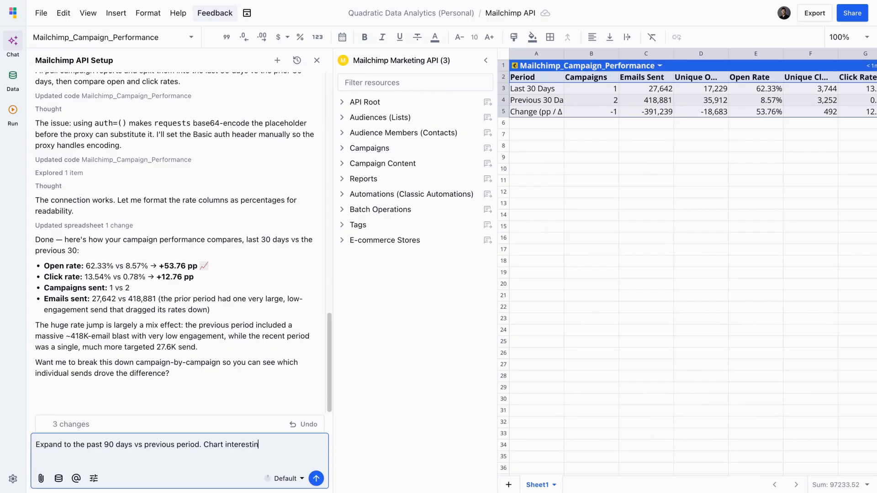
type("g insights")
key("Return")
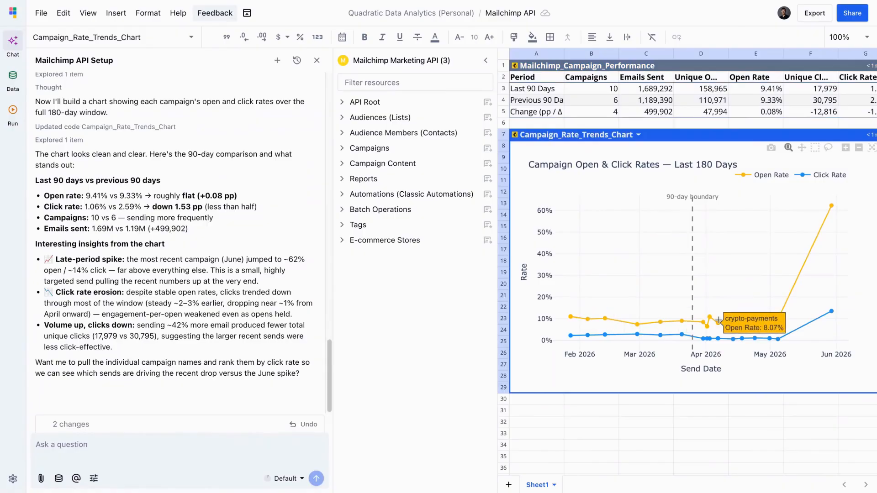
Step: Examine the fields of the connection's Audiences, Audience Members, Campaigns and Reports resources and close the resource list
left_click(348, 120)
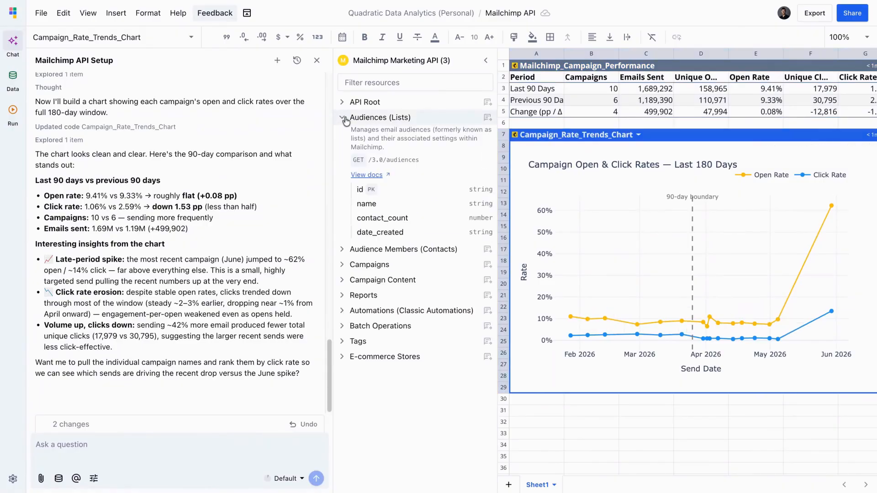
left_click(344, 250)
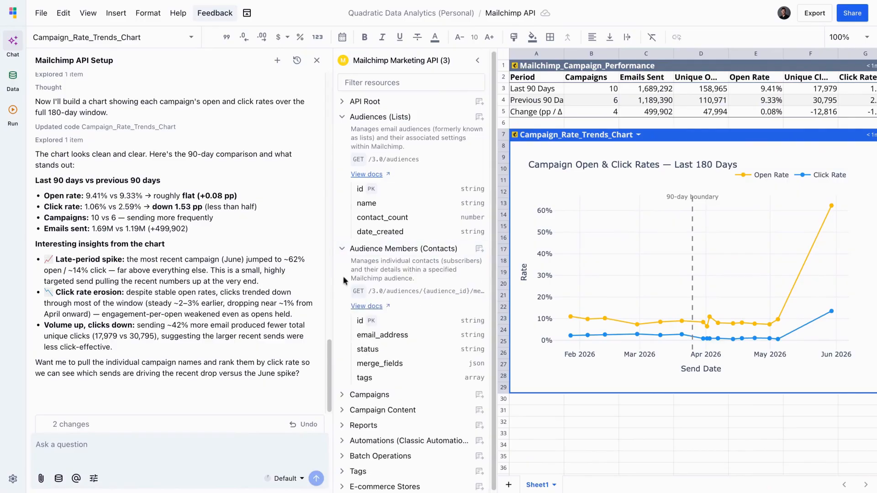
left_click(344, 395)
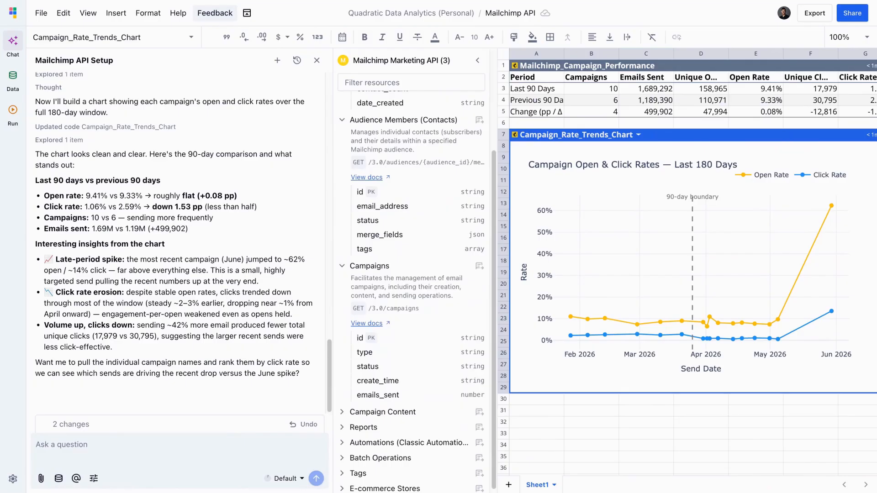
left_click(345, 422)
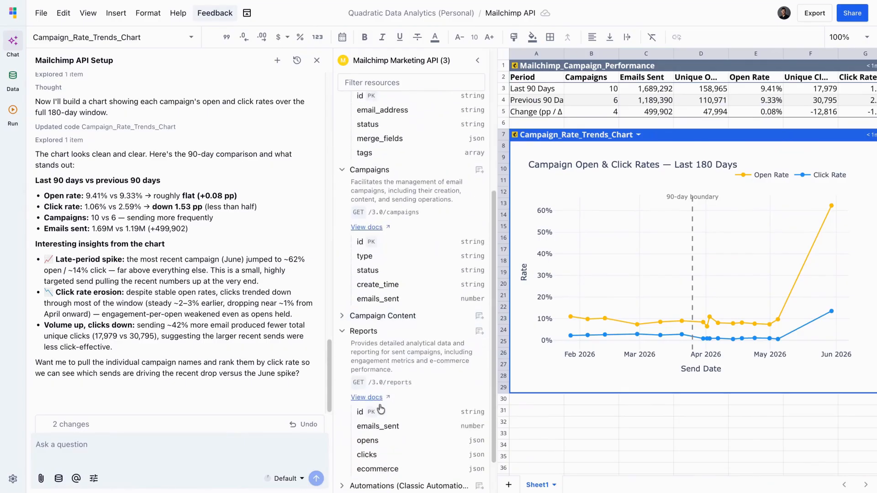
left_click(478, 63)
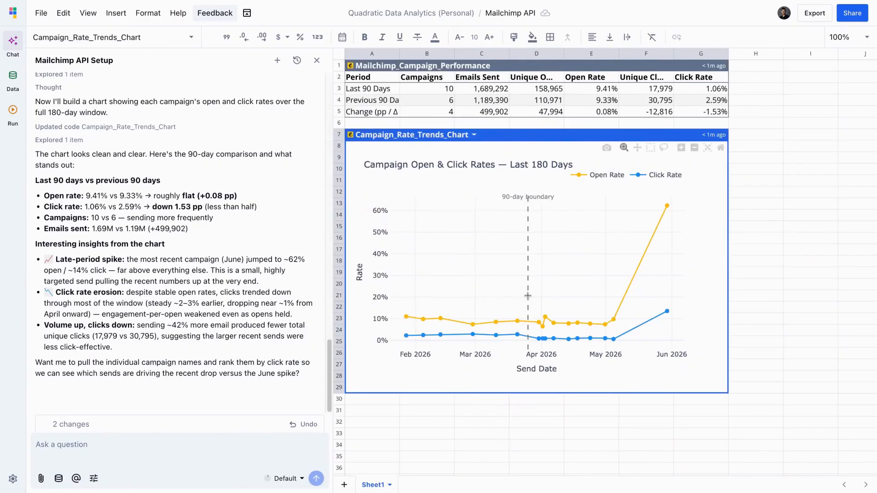
Step: Enlarge the campaign rate trends chart, review the Python code behind it and close the code editor
scroll(545, 295, "up", 5)
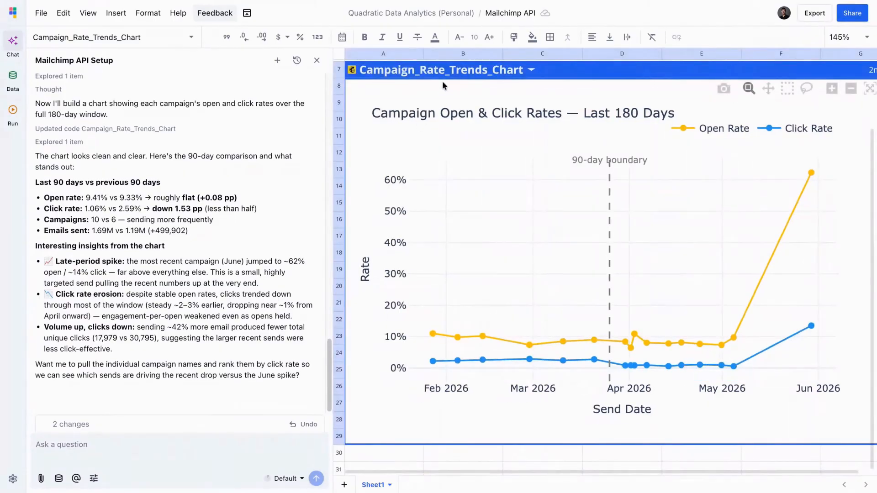
double_click(448, 75)
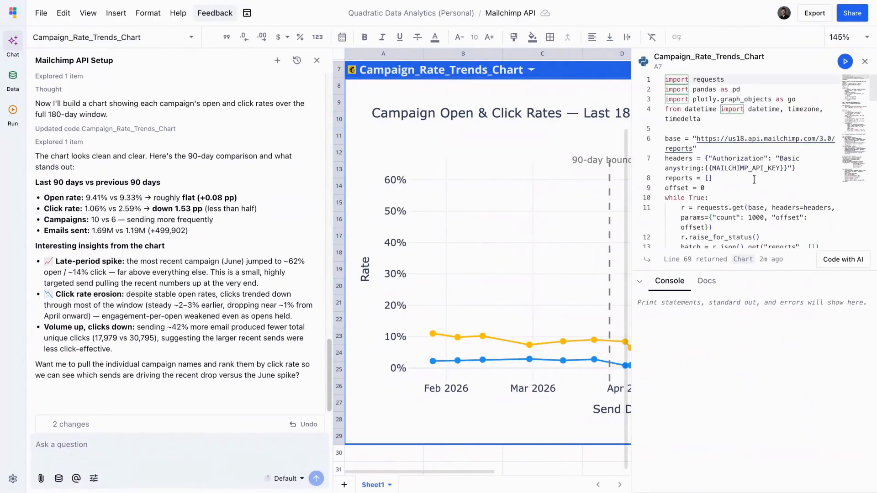
scroll(753, 181, "down", 3)
scroll(752, 182, "down", 3)
scroll(752, 187, "up", 6)
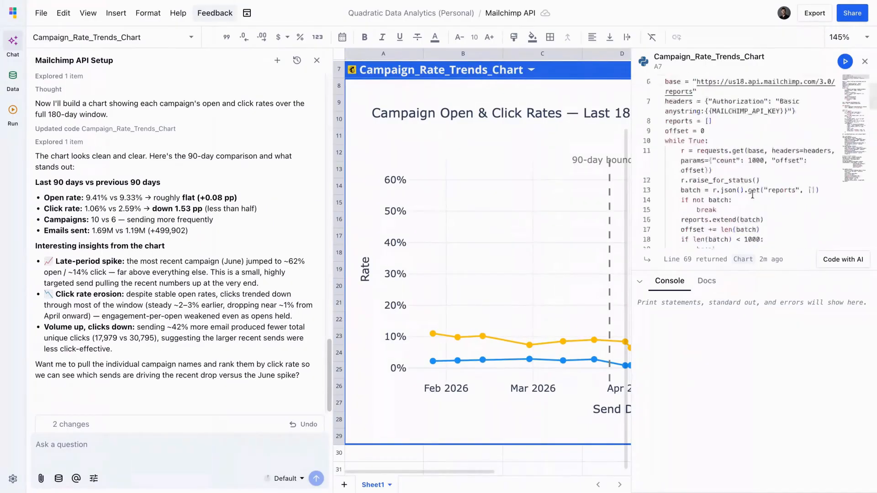
left_click(864, 62)
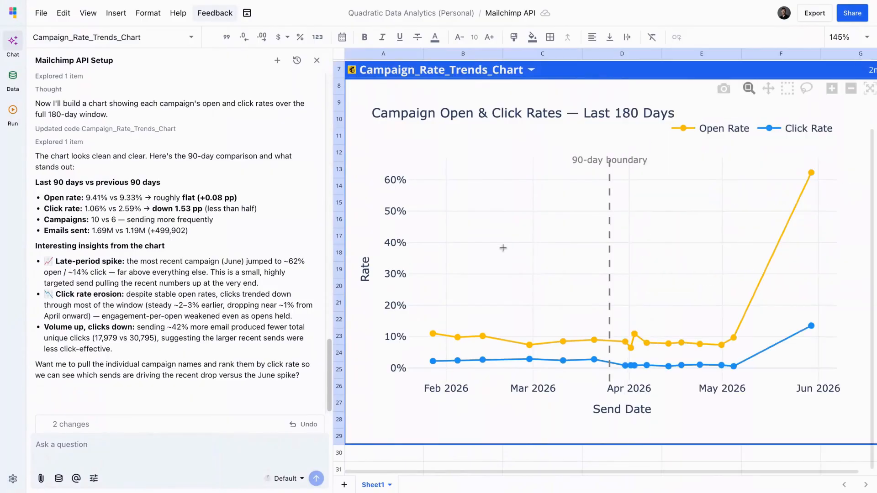
Step: Ask the chat "What are my best performing subject lines in terms of open rate?"
left_click(159, 456)
type("What are my best performing subject lines in terms of open rate?")
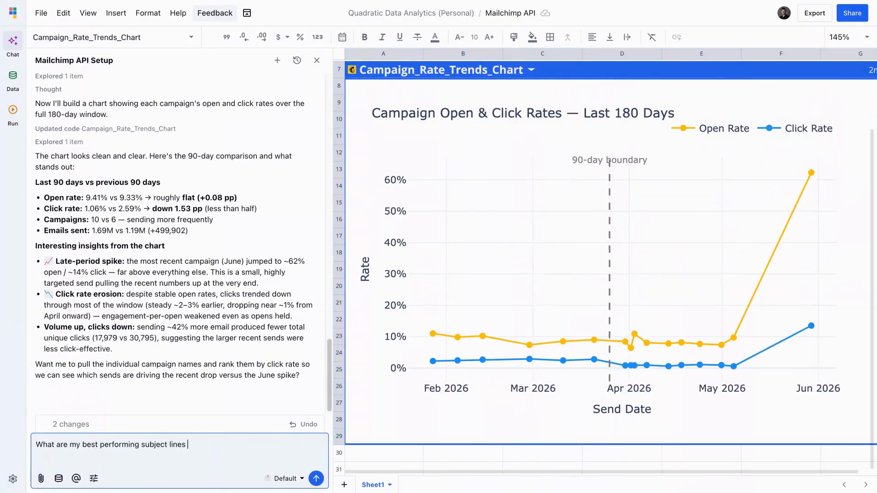
key("Return")
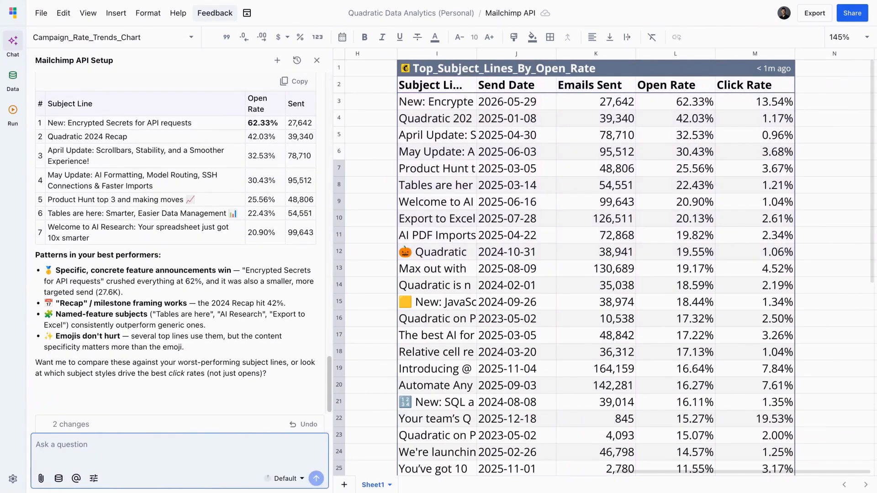
Step: Widen and text-wrap the Subject Line column of the Top_Subject_Lines_By_Open_Rate table and review the chat's patterns for the best performers
double_click(479, 55)
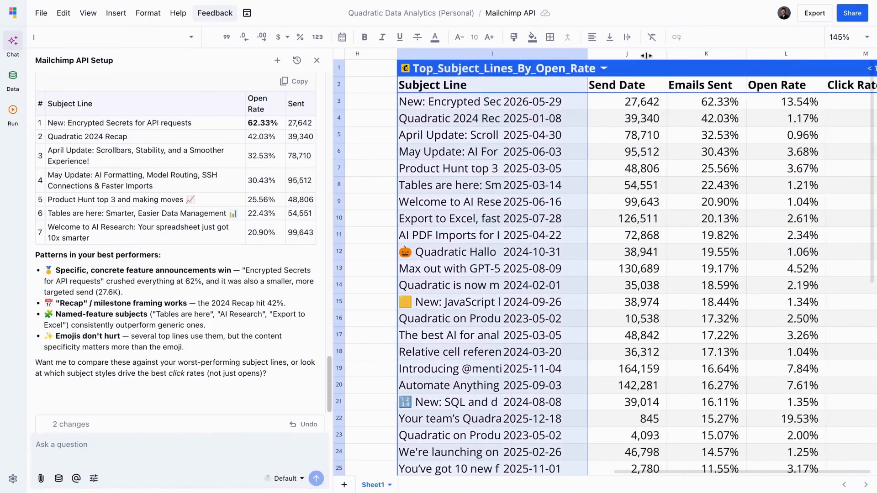
left_click(628, 38)
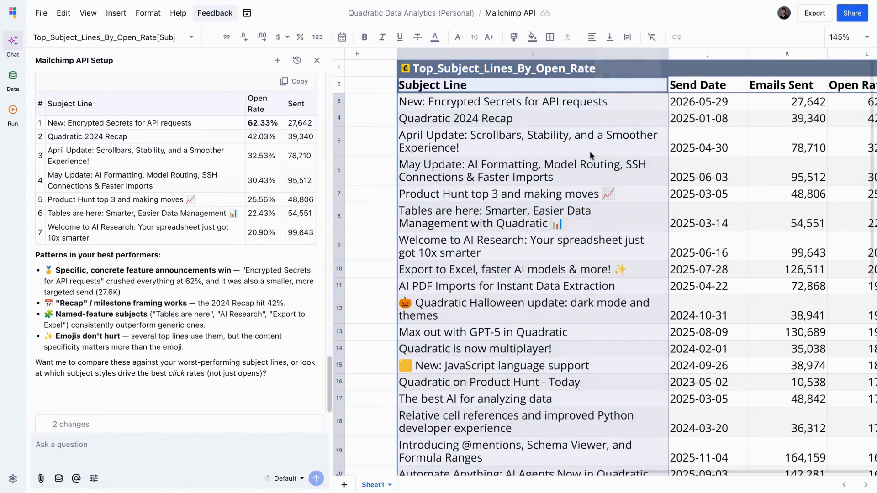
left_click(591, 219)
scroll(594, 221, "right", 2)
scroll(595, 221, "down", 2)
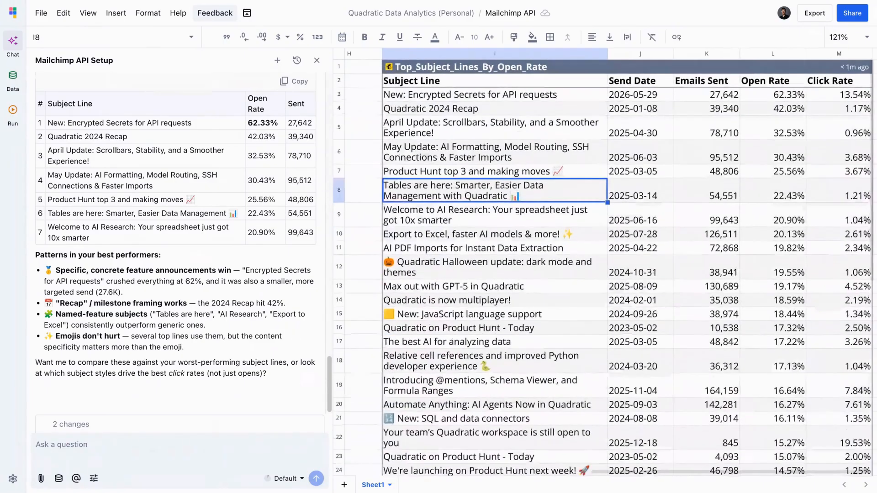
scroll(595, 221, "down", 5)
left_click_drag(185, 348, 31, 272)
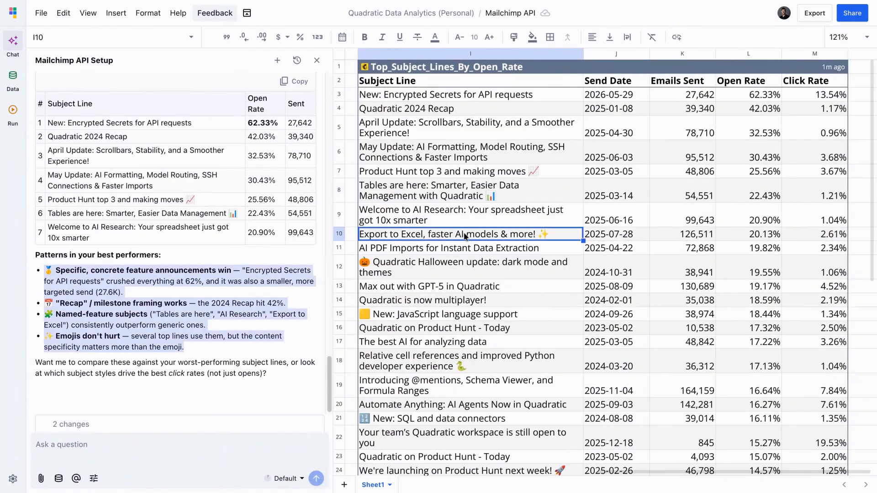
Step: Ask the chat "How many people actually used the Excel export feature after we sent an email about it on July 28 2025?"
left_click(181, 451)
type("How many p")
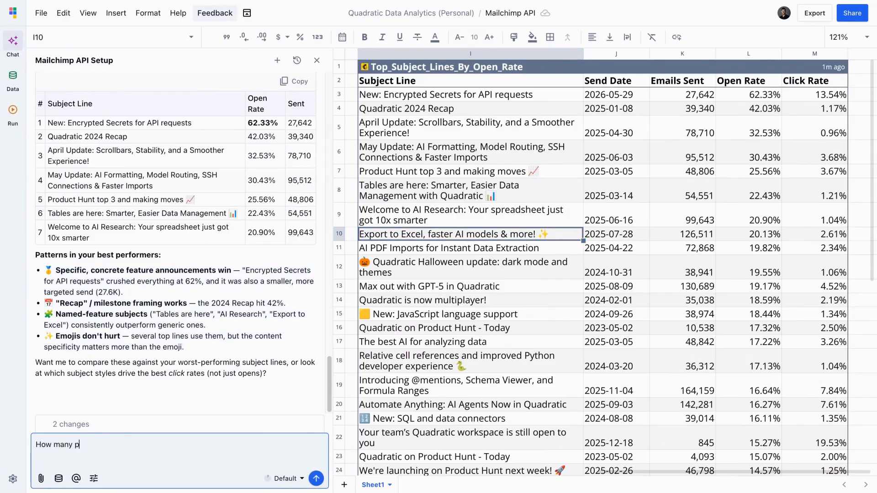
type("eople actually used the Excel export feature")
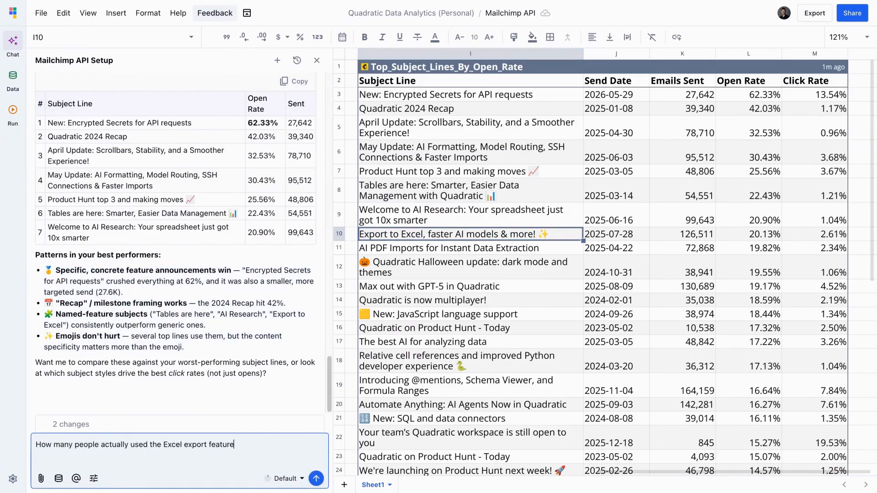
type(" after we sent an email about it on July ")
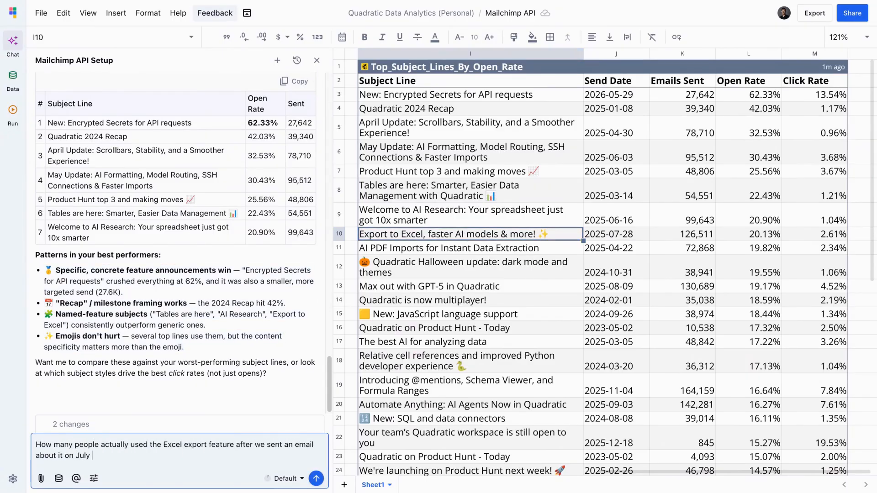
type("28 2025?")
key("Return")
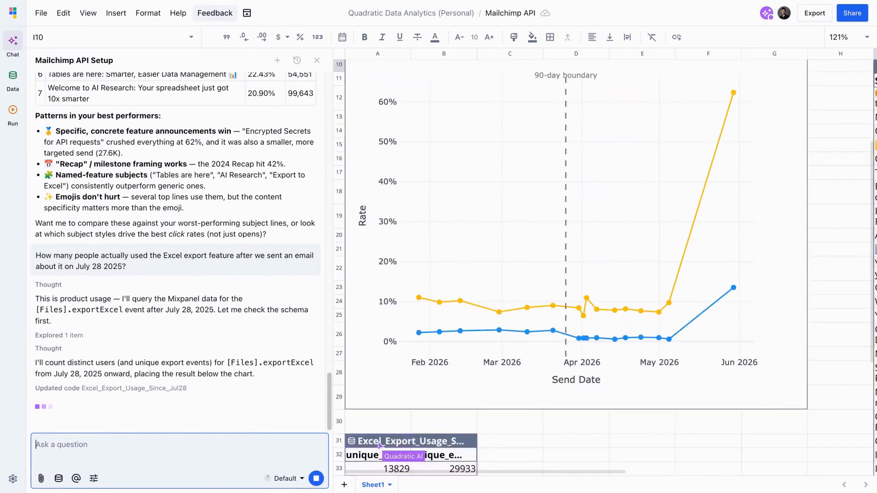
Step: Ask the chat "What about if you filter only for people who opened AND clicked the email, vs people who just opened it?"
scroll(457, 302, "down", 3)
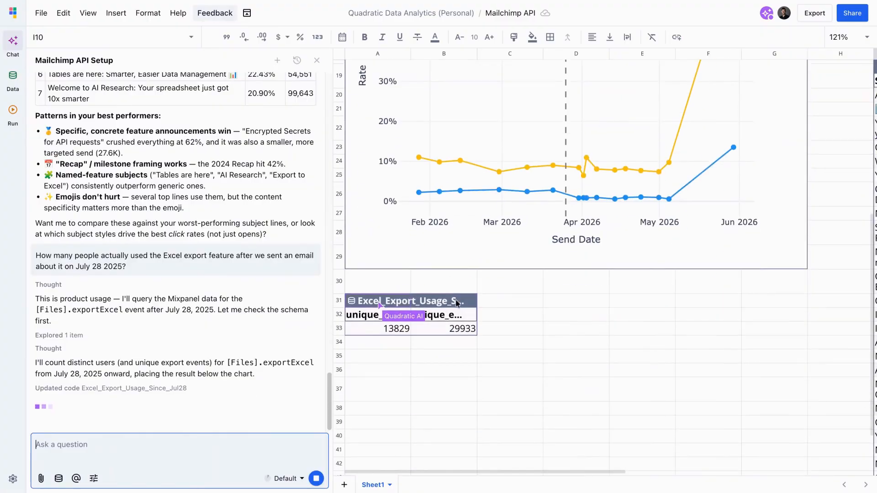
scroll(433, 333, "up", 3)
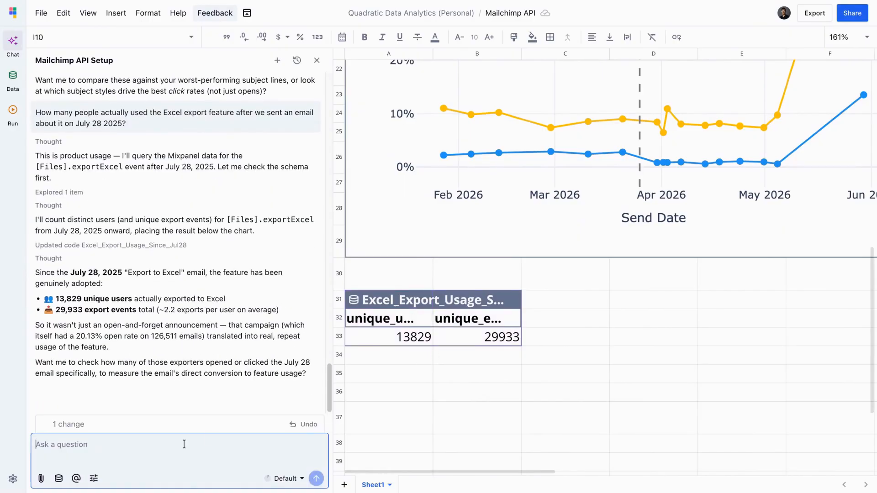
type("What about if you filter only for people who")
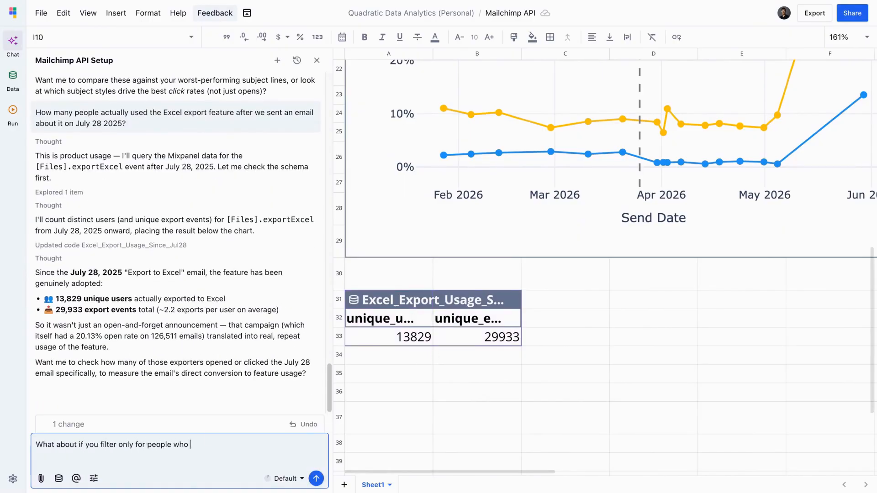
type(" opened AND clicked the email")
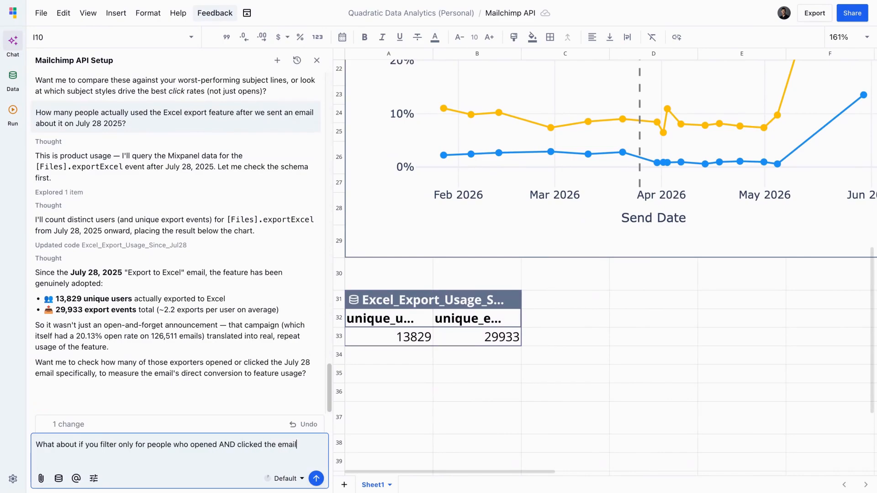
type(", vs people who just opened it?")
key("Return")
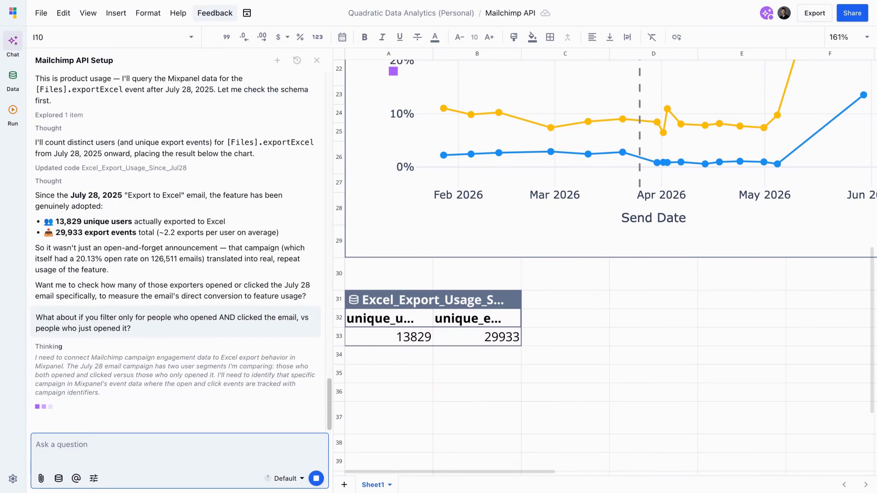